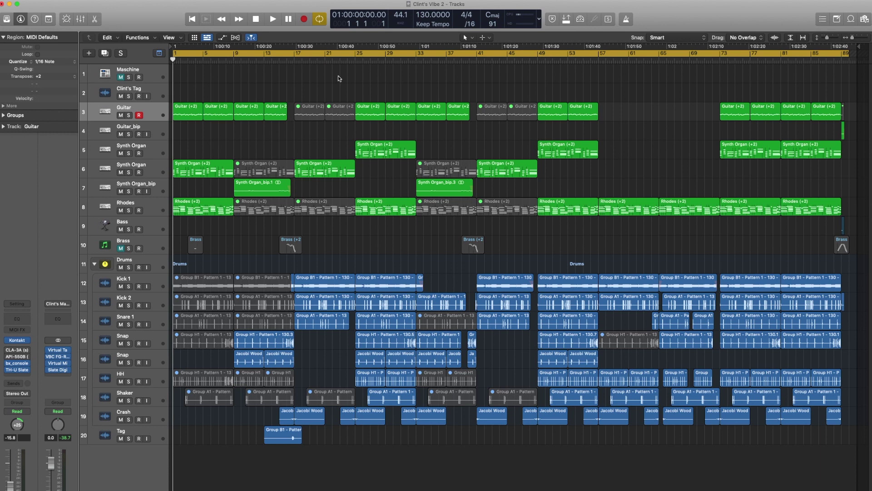
# Solo the Guitar, Guitar_bip and first Synth Organ tracks one after another, clearing each solo.
pyautogui.click(128, 116)
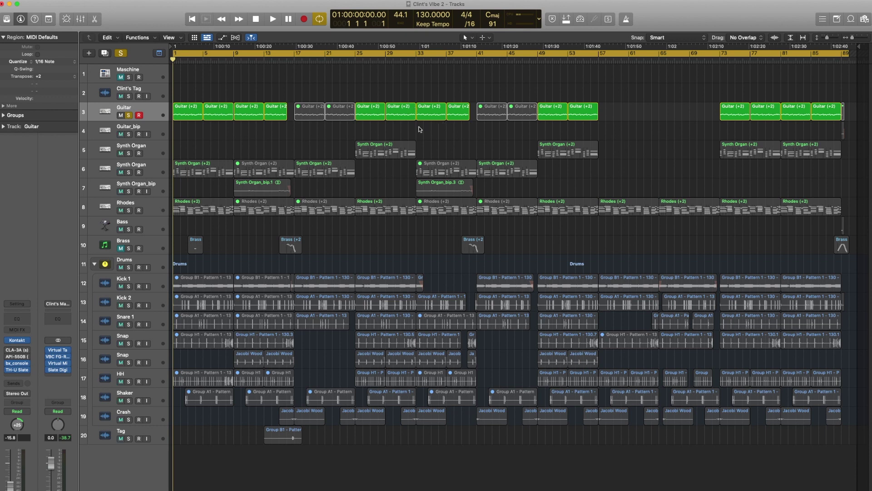
pyautogui.keyDown('alt'); pyautogui.click(129, 135); pyautogui.keyUp('alt')
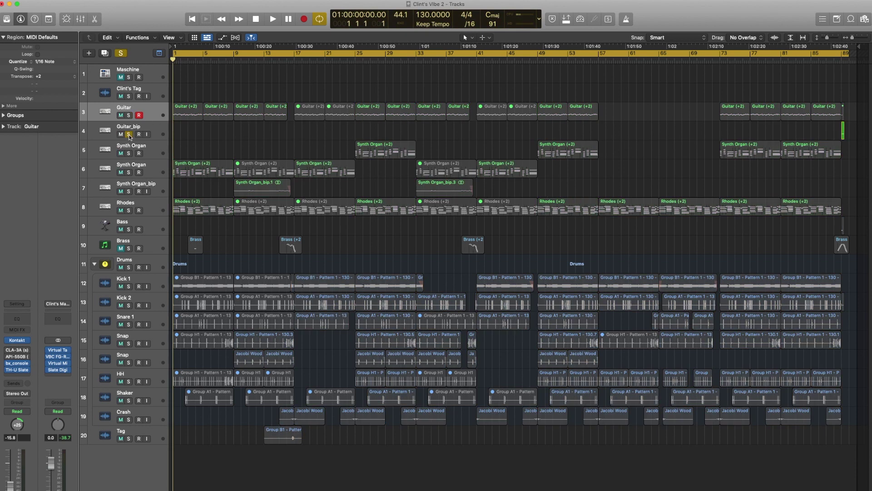
pyautogui.click(129, 135)
pyautogui.click(129, 153)
pyautogui.click(129, 153)
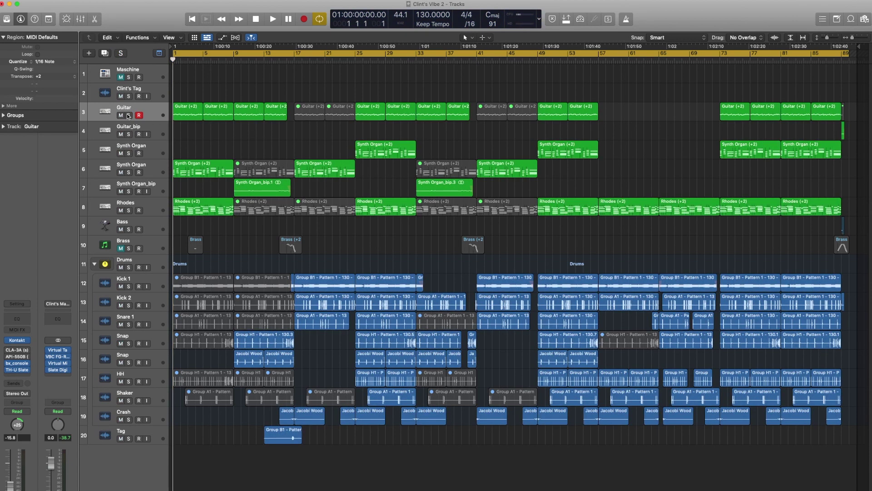
# Solo the Guitar track, shorten the cycle range to the first group of guitar regions, and extend it back over the whole song.
pyautogui.click(128, 115)
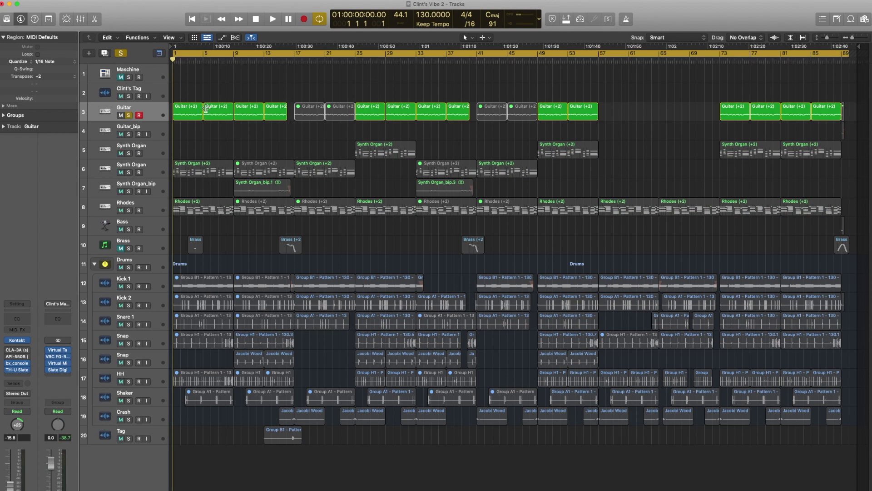
pyautogui.moveTo(847, 54); pyautogui.dragTo(287, 98)
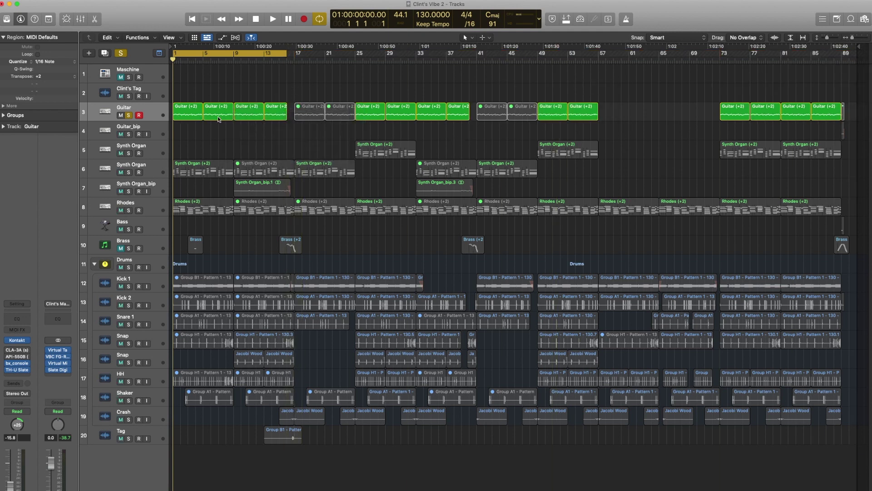
pyautogui.moveTo(287, 57); pyautogui.dragTo(858, 96)
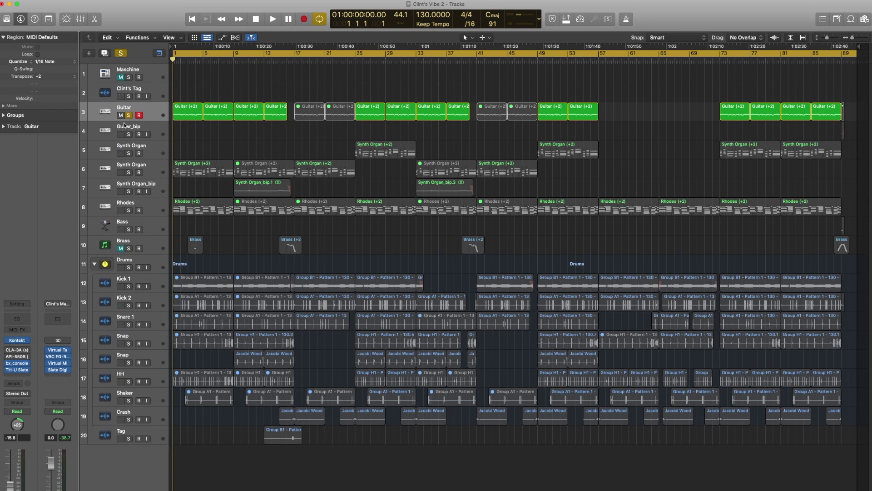
# Open the project bounce settings with 16 Bit resolution, cancel the bounce, and unsolo the Guitar track.
pyautogui.press('super+b')
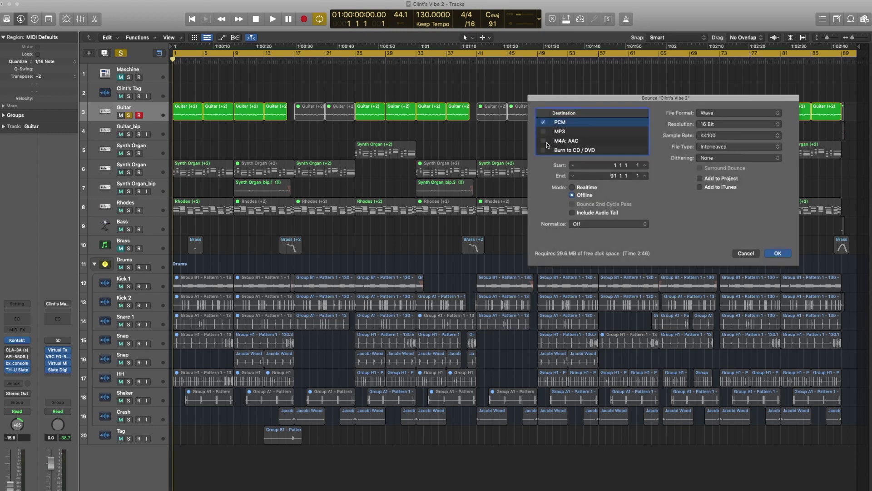
pyautogui.click(725, 124)
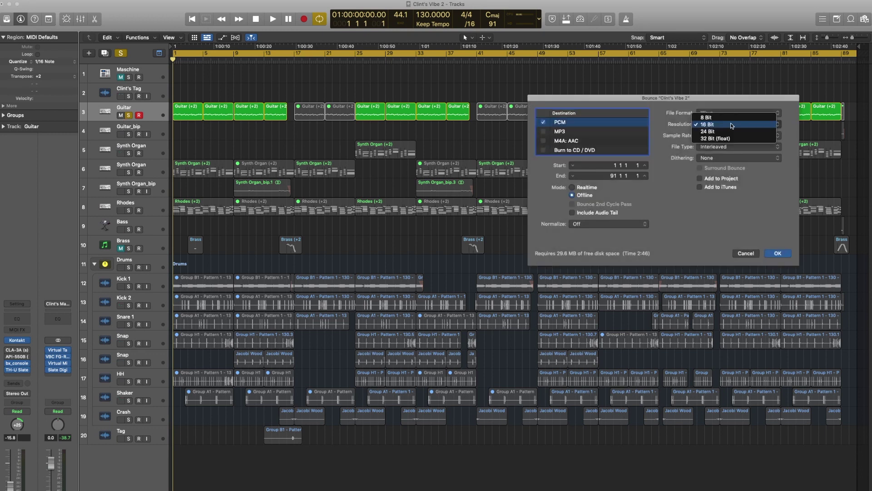
pyautogui.click(706, 125)
pyautogui.click(707, 126)
pyautogui.click(706, 125)
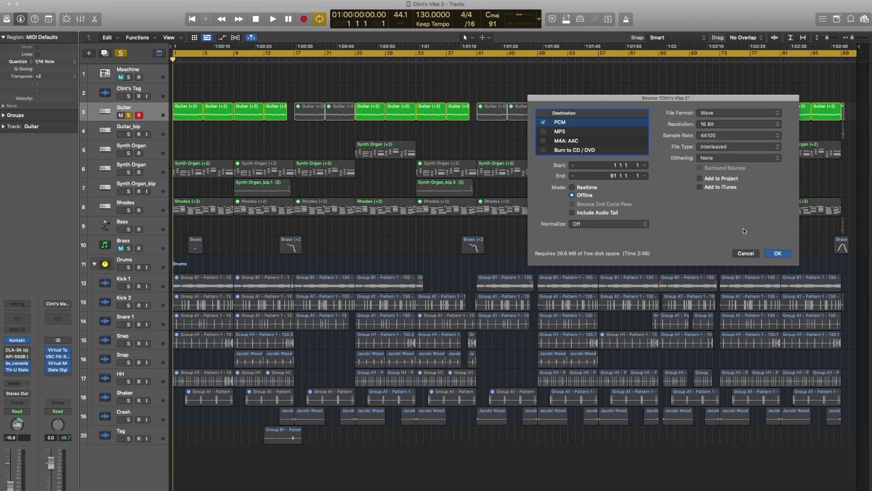
pyautogui.click(748, 253)
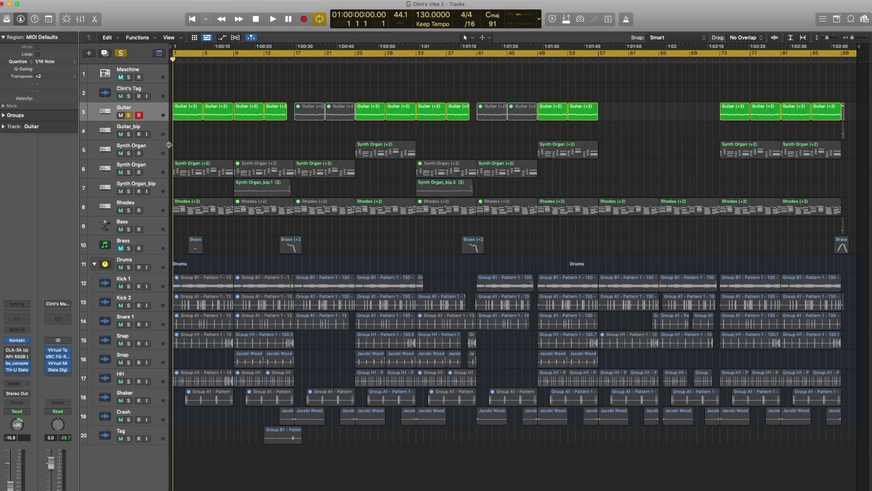
pyautogui.click(128, 115)
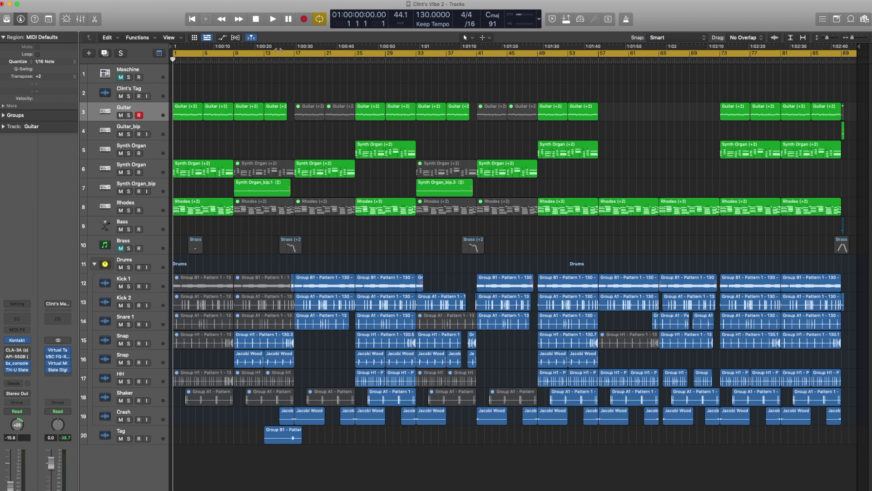
pyautogui.click(324, 22)
pyautogui.click(323, 21)
pyautogui.click(136, 243)
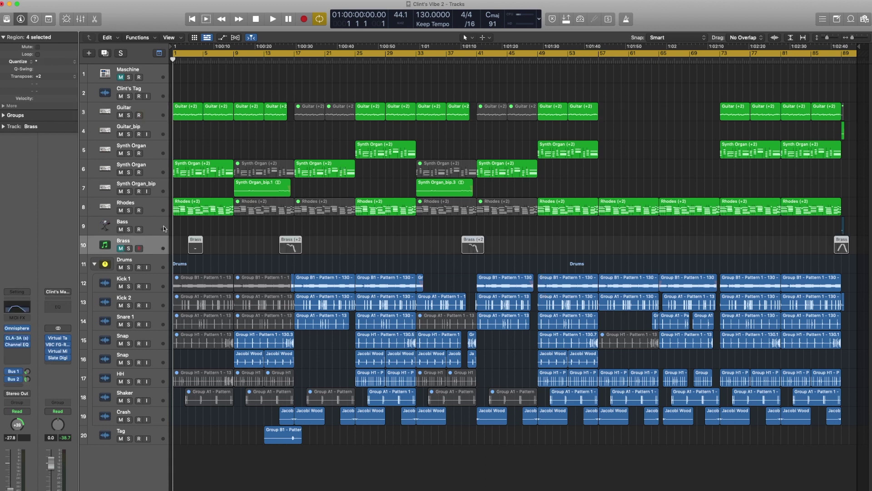
pyautogui.click(155, 91)
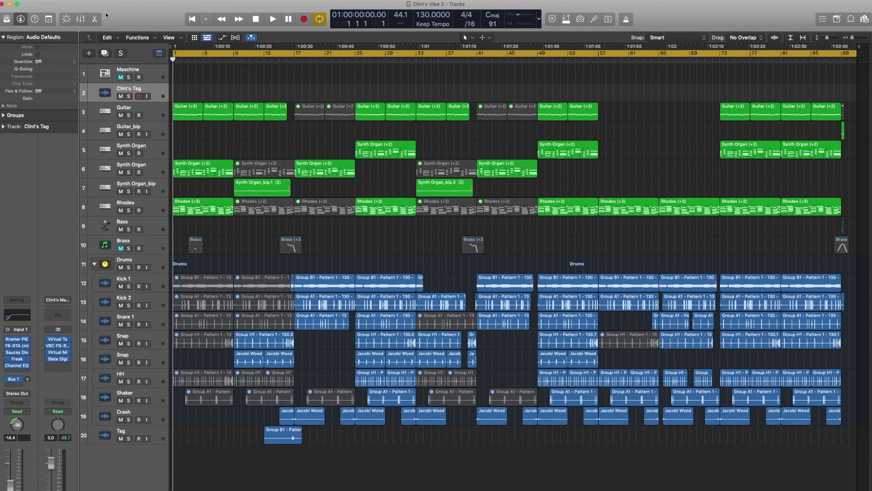
# Start exporting all tracks as audio files and set the range to Export Cycle Range Only.
pyautogui.click(55, 1)
pyautogui.moveTo(78, 161)
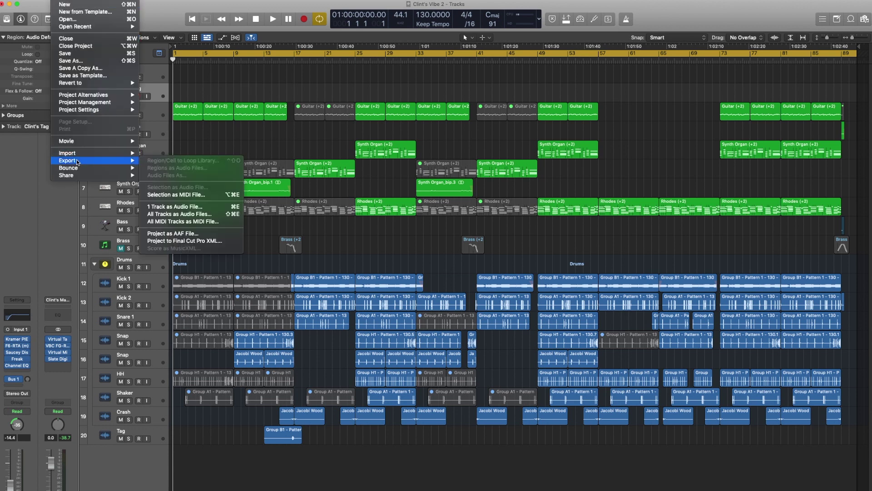
pyautogui.click(183, 217)
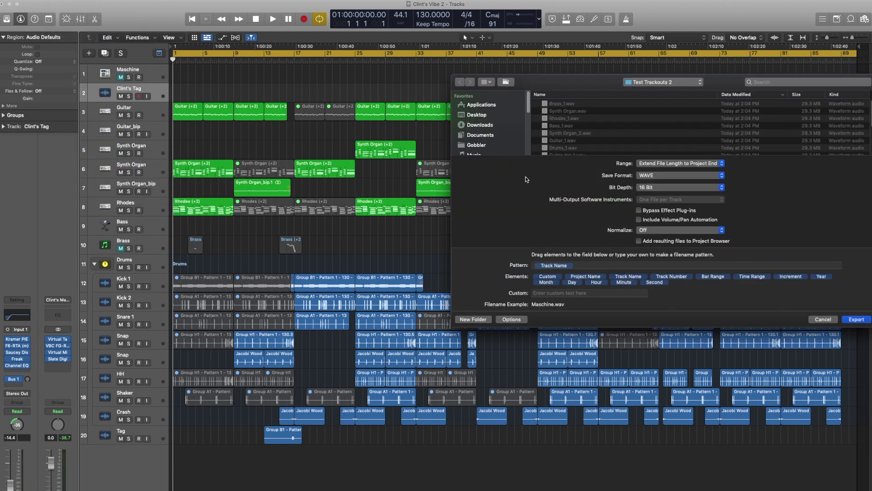
pyautogui.click(718, 163)
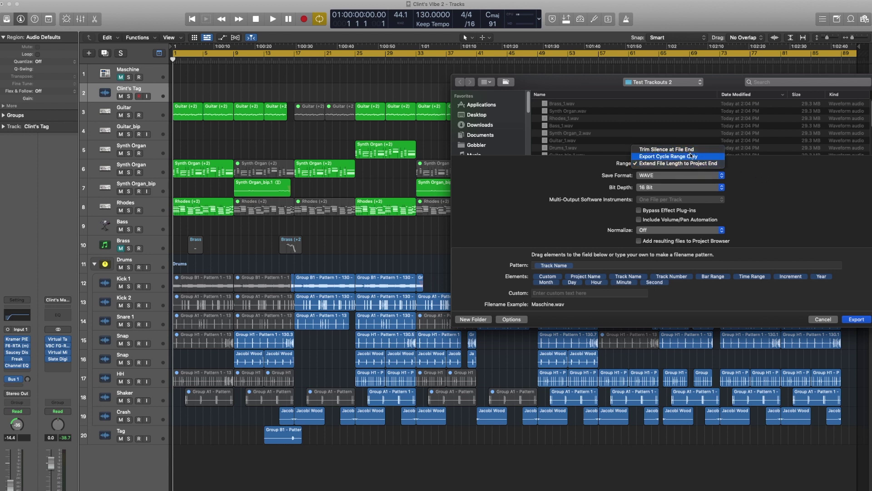
pyautogui.click(669, 157)
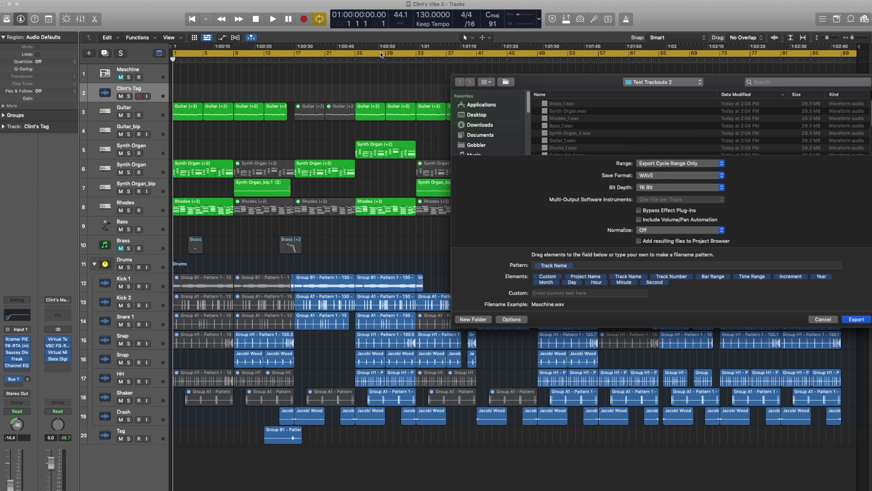
pyautogui.click(721, 165)
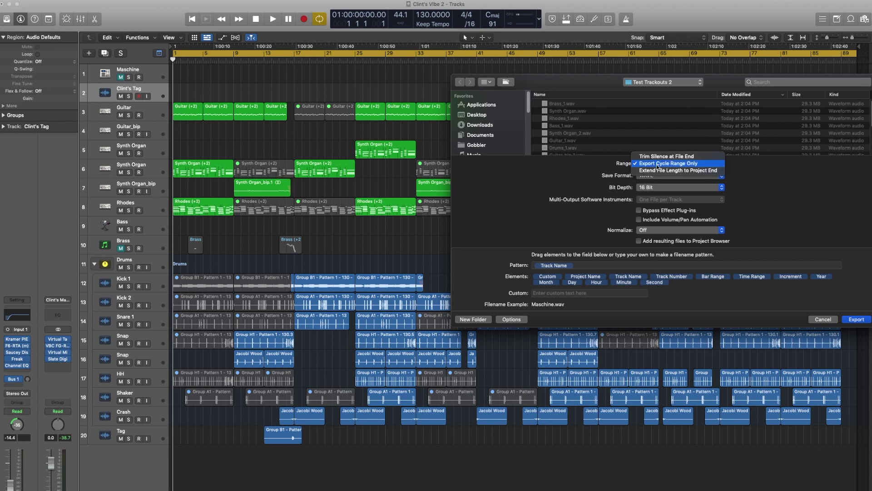
pyautogui.click(689, 164)
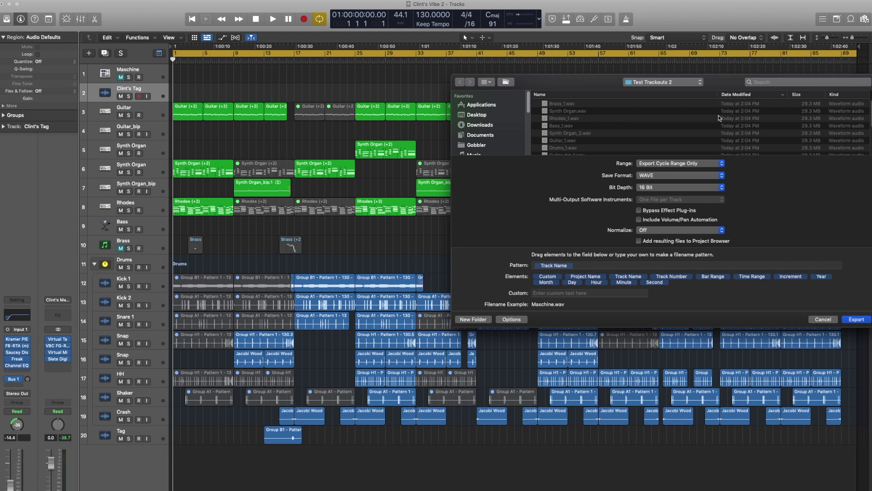
# Choose 16 Bit as the bit depth and WAVE as the save format for the exported tracks.
pyautogui.click(719, 188)
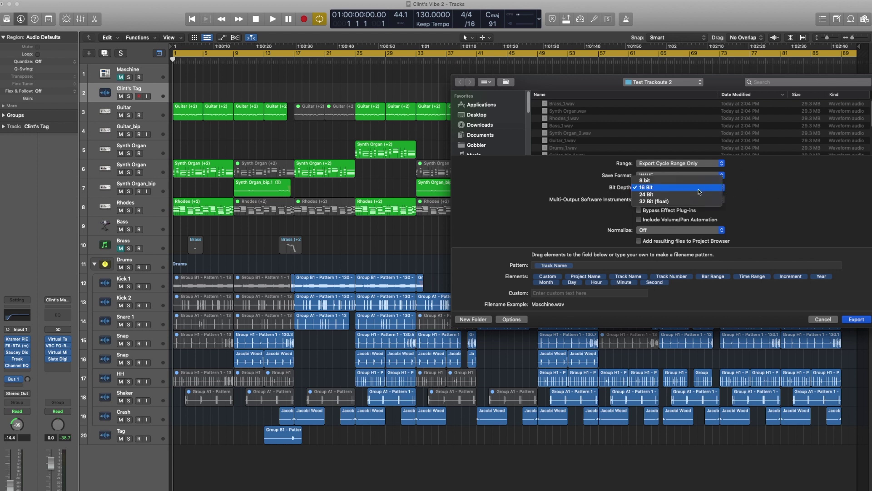
pyautogui.click(747, 188)
pyautogui.click(723, 188)
pyautogui.click(710, 188)
pyautogui.click(716, 174)
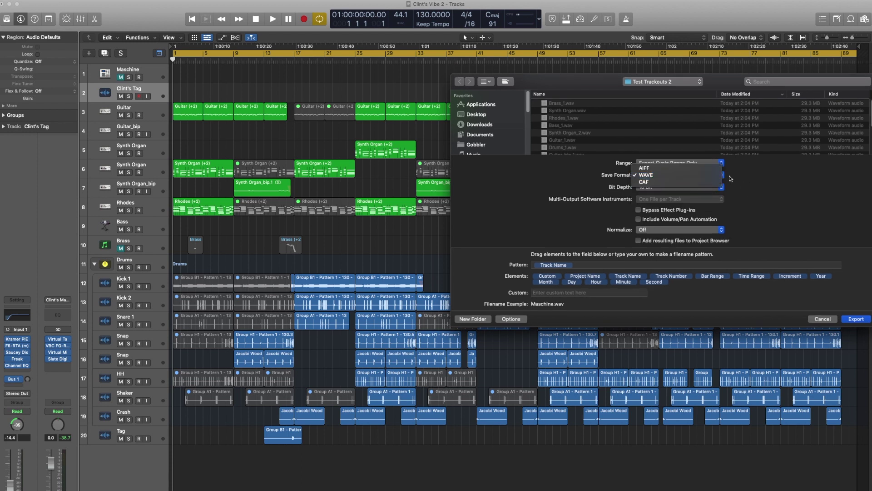
pyautogui.click(663, 175)
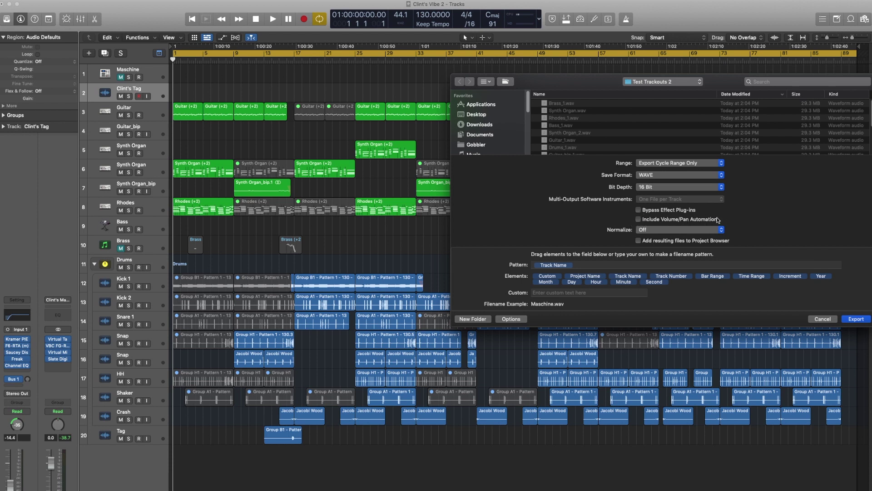
# Keep Normalize set to Off and Track Name as the filename pattern, and export all tracks.
pyautogui.click(639, 219)
pyautogui.click(719, 230)
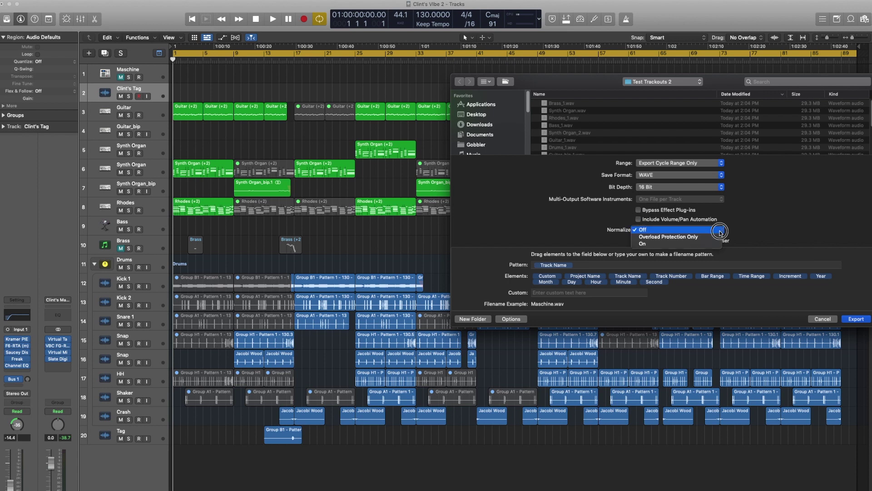
pyautogui.click(704, 230)
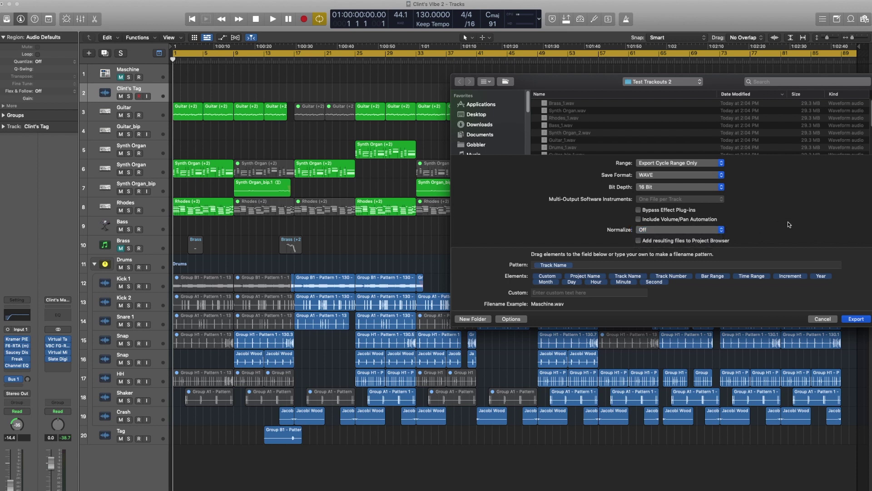
pyautogui.click(558, 267)
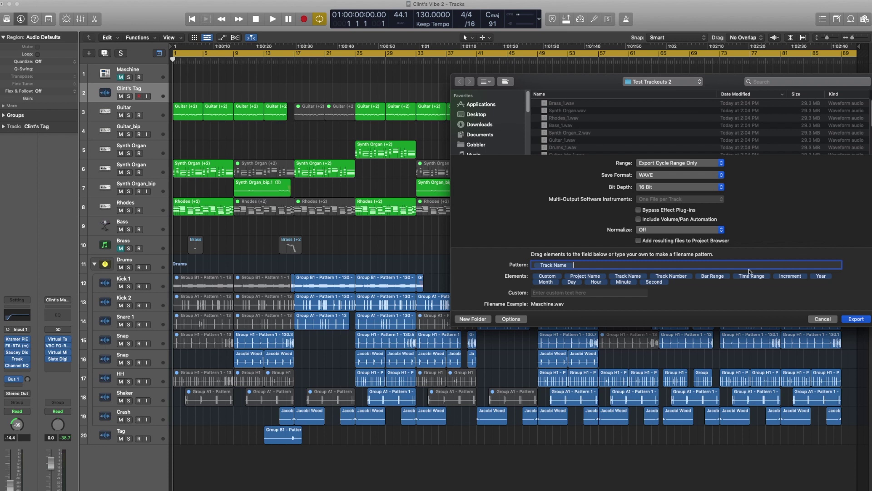
pyautogui.click(856, 319)
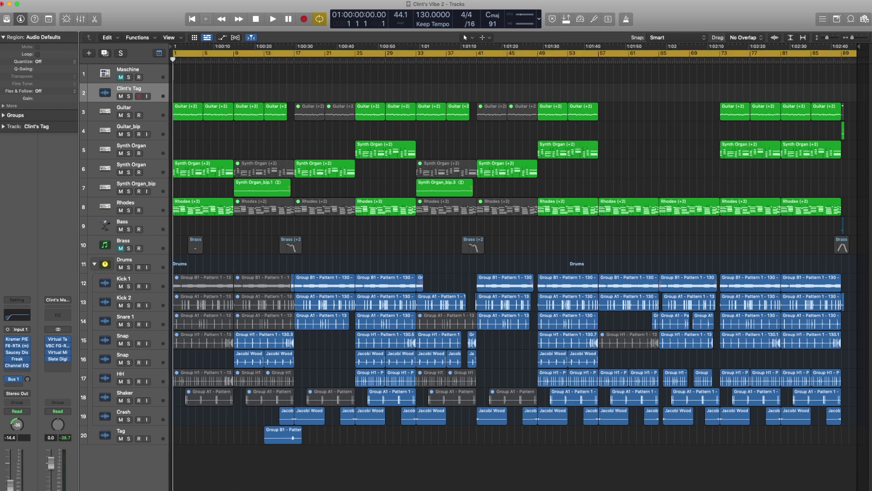
# Switch to Finder and bring the Test Trackouts folder window in front of the project.
pyautogui.hotkey('ctrl', 'Right')
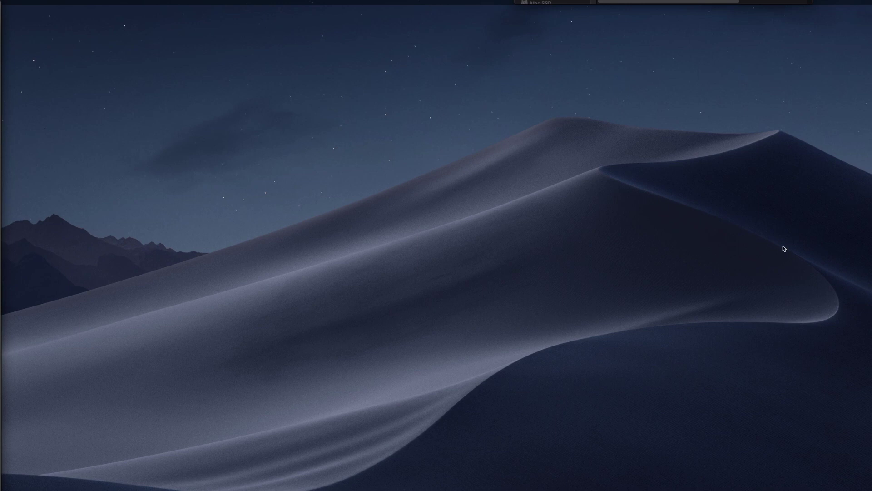
pyautogui.moveTo(636, 4); pyautogui.dragTo(425, 247)
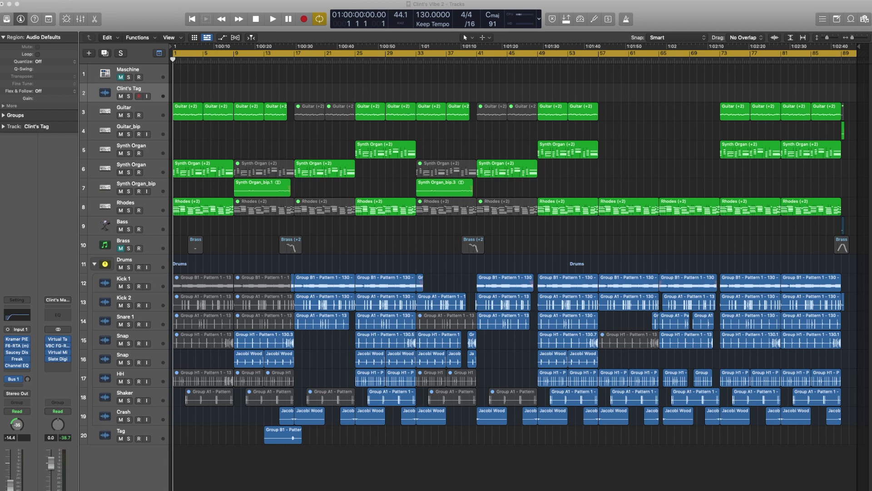
pyautogui.press('f')
pyautogui.press('f')
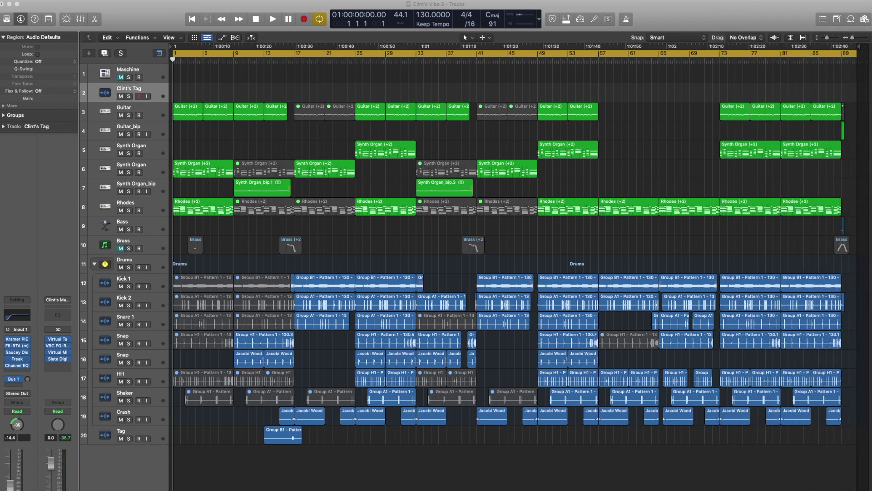
pyautogui.press('super+Tab')
pyautogui.moveTo(865, 83); pyautogui.dragTo(330, 106)
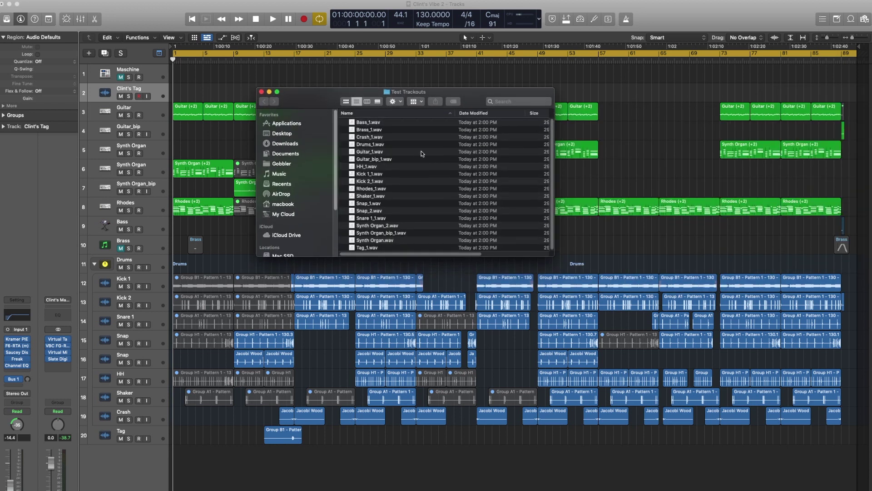
# Compare the file sizes of the trackouts in the Test Trackouts folder, from Bass_1.wav to Tag_1.wav.
pyautogui.click(384, 123)
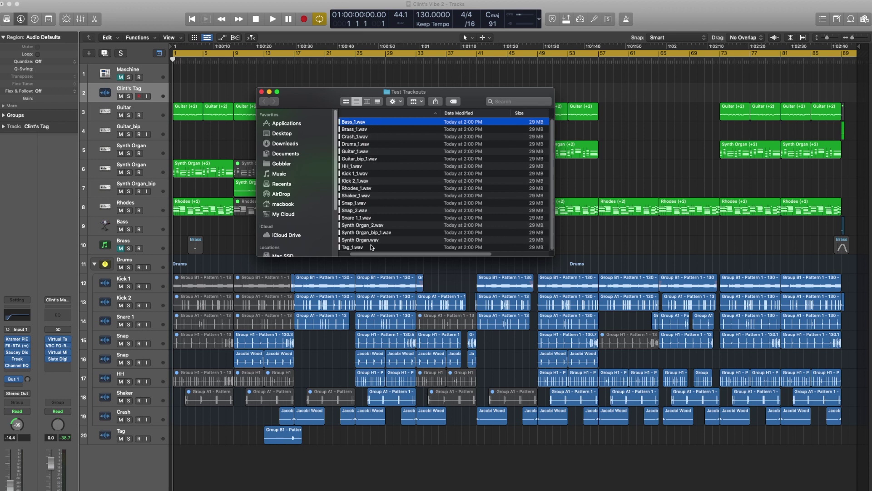
pyautogui.click(402, 249)
pyautogui.moveTo(403, 253); pyautogui.dragTo(452, 247)
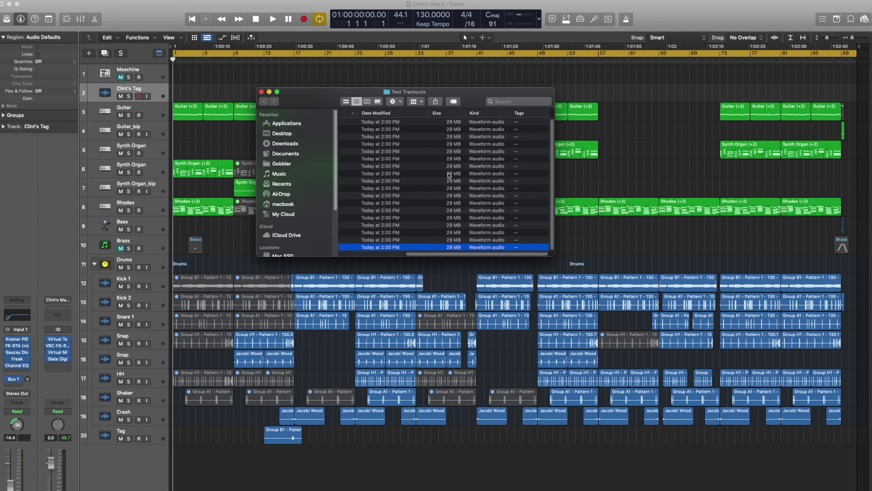
pyautogui.click(453, 123)
pyautogui.click(451, 247)
pyautogui.hscroll(-5, 400, 245)
pyautogui.hscroll(5, 387, 244)
pyautogui.hscroll(-5, 387, 244)
pyautogui.moveTo(400, 254)
pyautogui.mouseDown()
pyautogui.moveTo(469, 253)
pyautogui.moveTo(403, 254)
pyautogui.mouseUp()
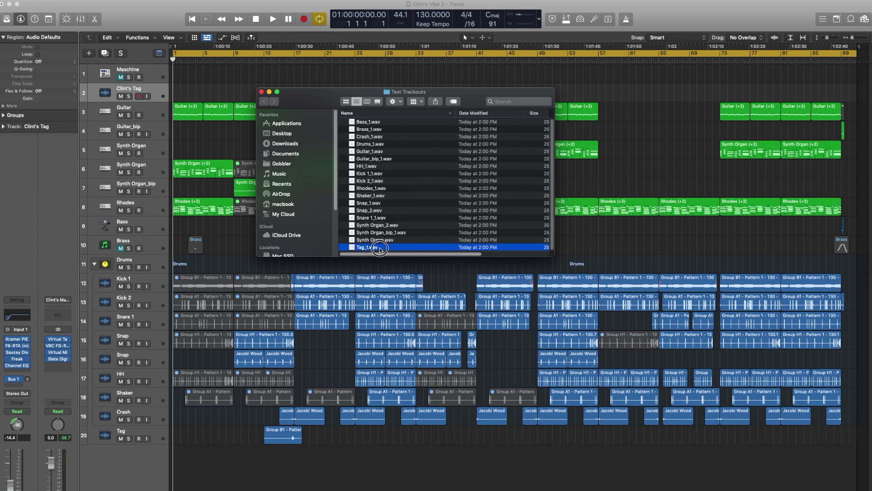
# Preview Brass_1.wav in Quick Look to check its duration.
pyautogui.click(371, 130)
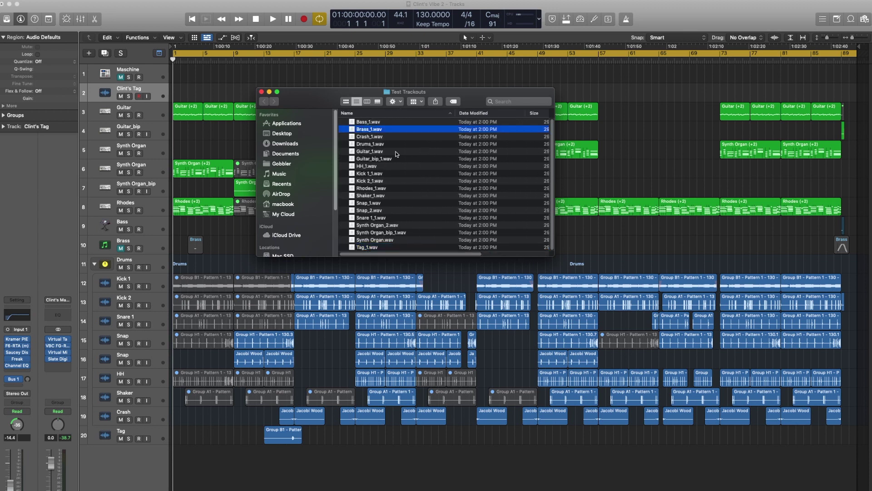
pyautogui.press('space')
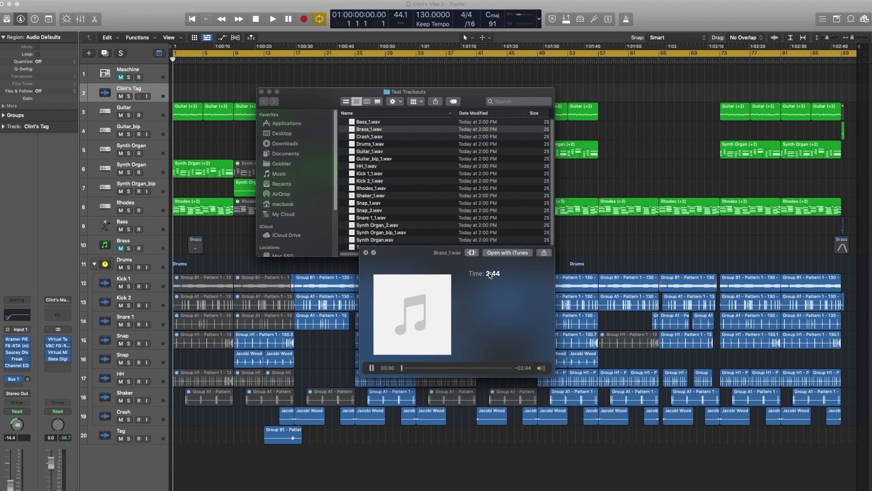
# Scrub through the Brass_1.wav preview with playback paused, and close the preview.
pyautogui.moveTo(403, 372); pyautogui.dragTo(503, 368)
pyautogui.click(407, 368)
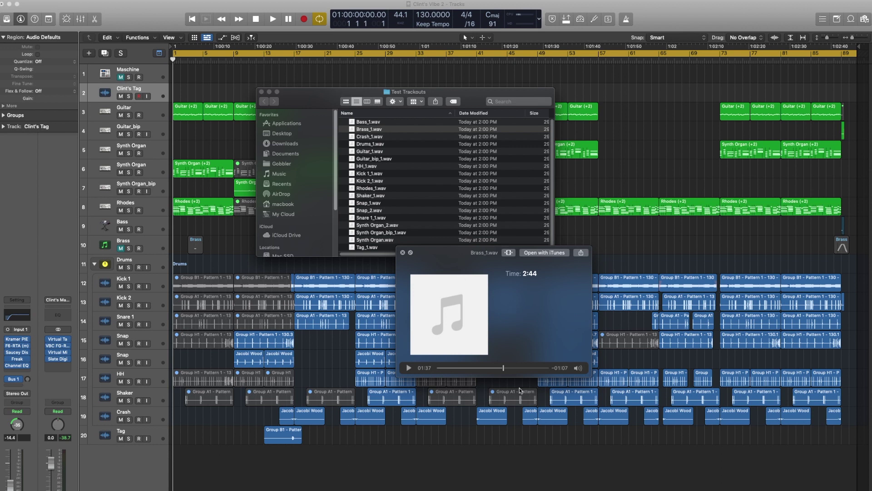
pyautogui.moveTo(503, 369); pyautogui.dragTo(447, 368)
pyautogui.click(403, 253)
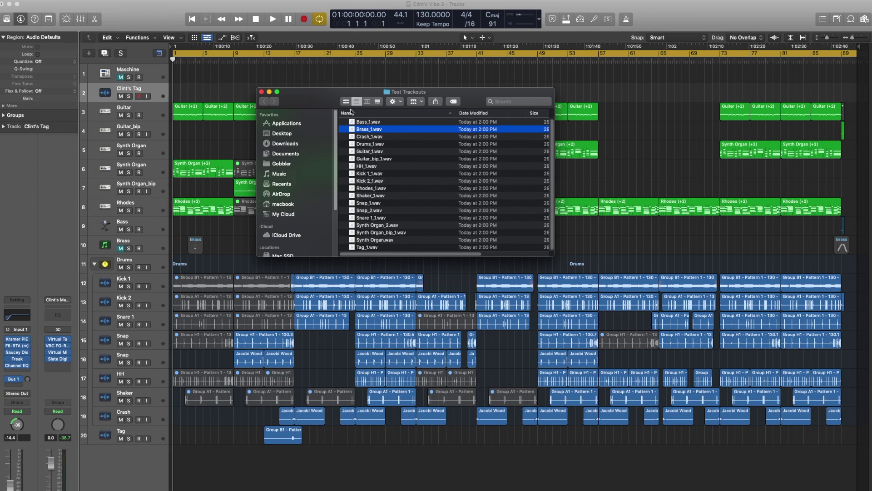
# Import all trackouts from Bass_1.wav to Tag_1.wav onto separate new tracks below the Tag track, starting at bar 1, and deselect the imported regions.
pyautogui.click(368, 125)
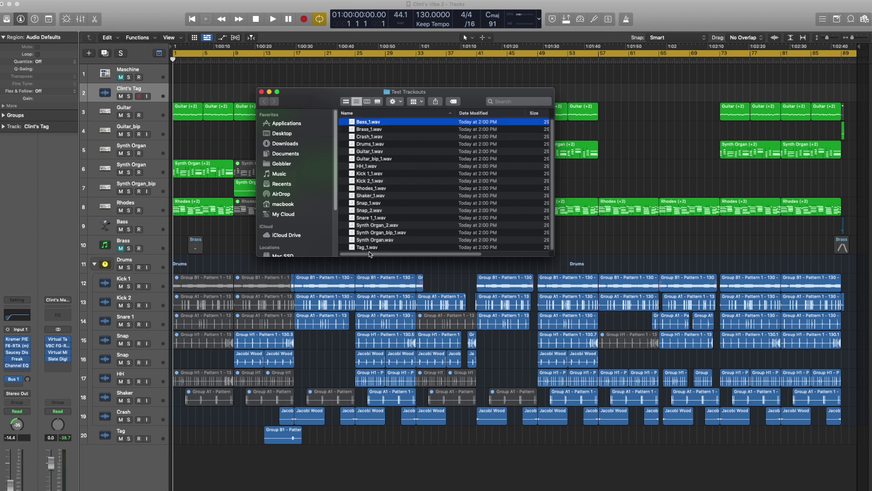
pyautogui.keyDown('shift'); pyautogui.click(369, 248); pyautogui.keyUp('shift')
pyautogui.moveTo(373, 140); pyautogui.dragTo(172, 484)
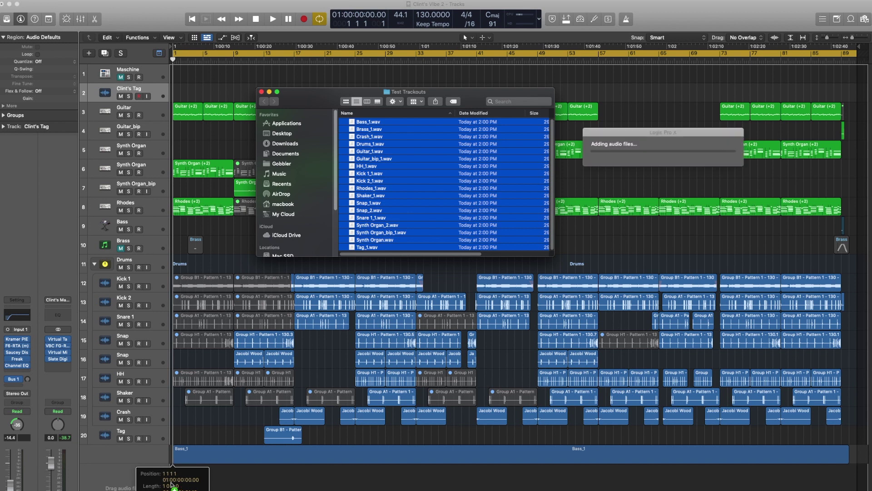
pyautogui.click(596, 135)
pyautogui.click(713, 185)
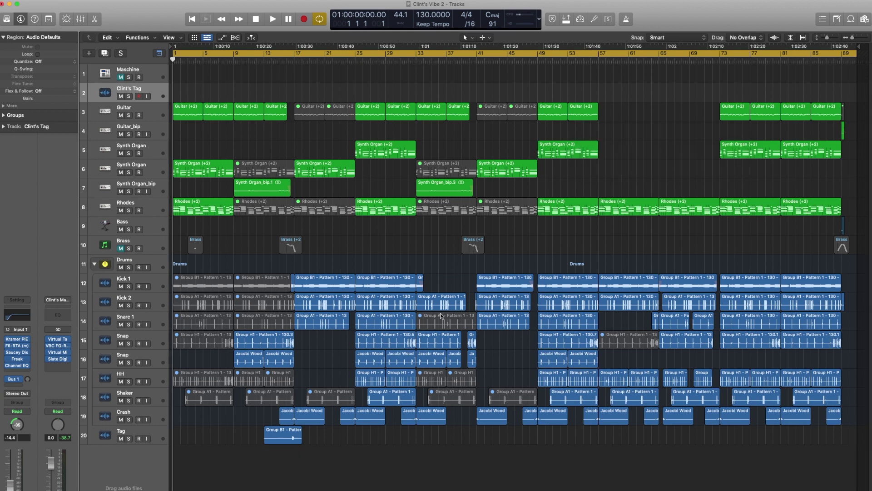
pyautogui.scroll(-12, 416, 440)
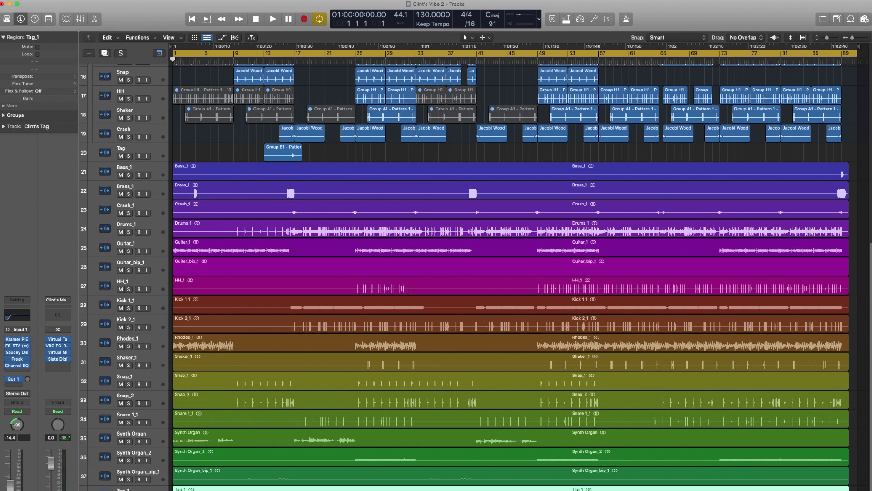
pyautogui.hotkey('shift', 'd')
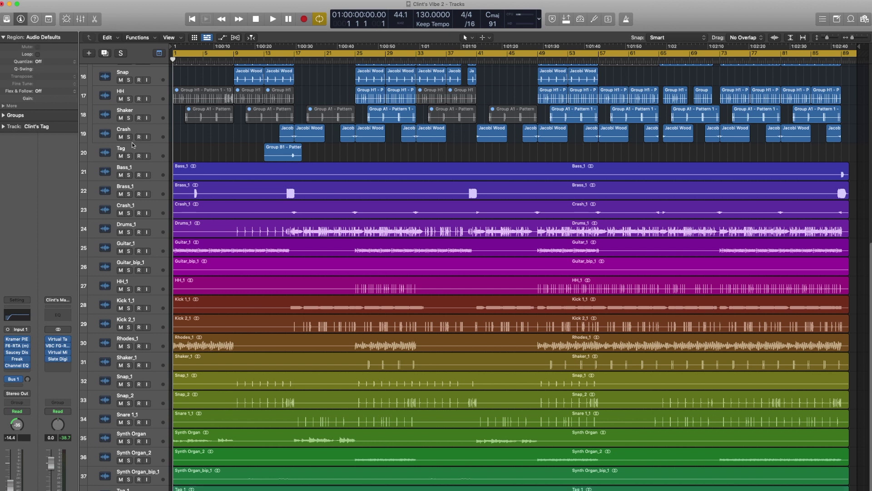